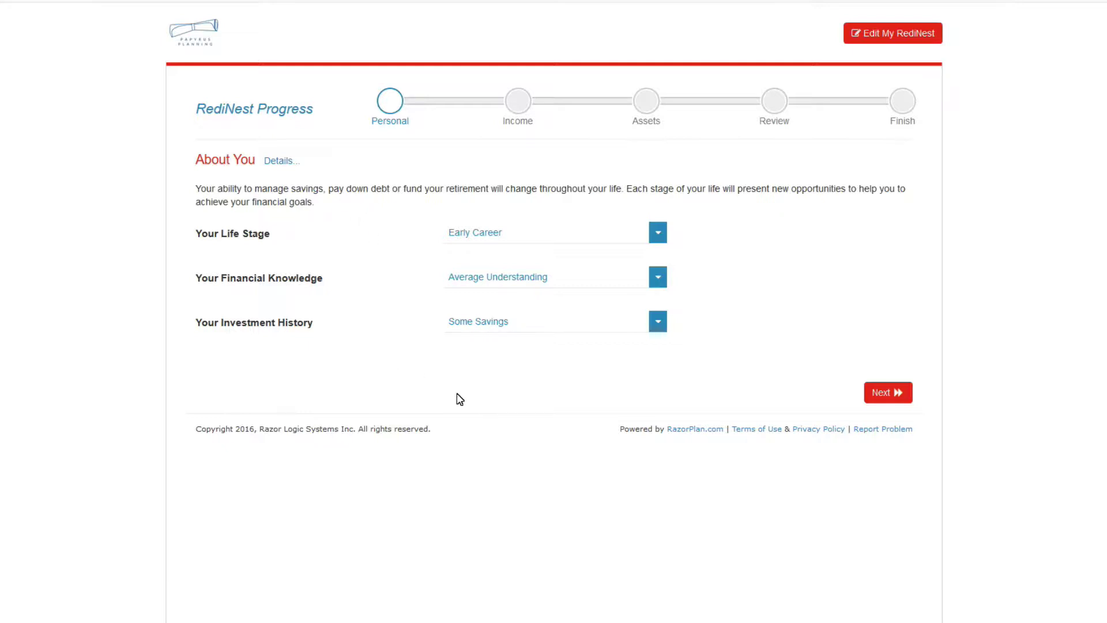
Choose Planning for Retirement life stage, keep Average Understanding, and set investment history to Saving for Retirement.
{"action": "left_click", "coordinate": [660, 237]}
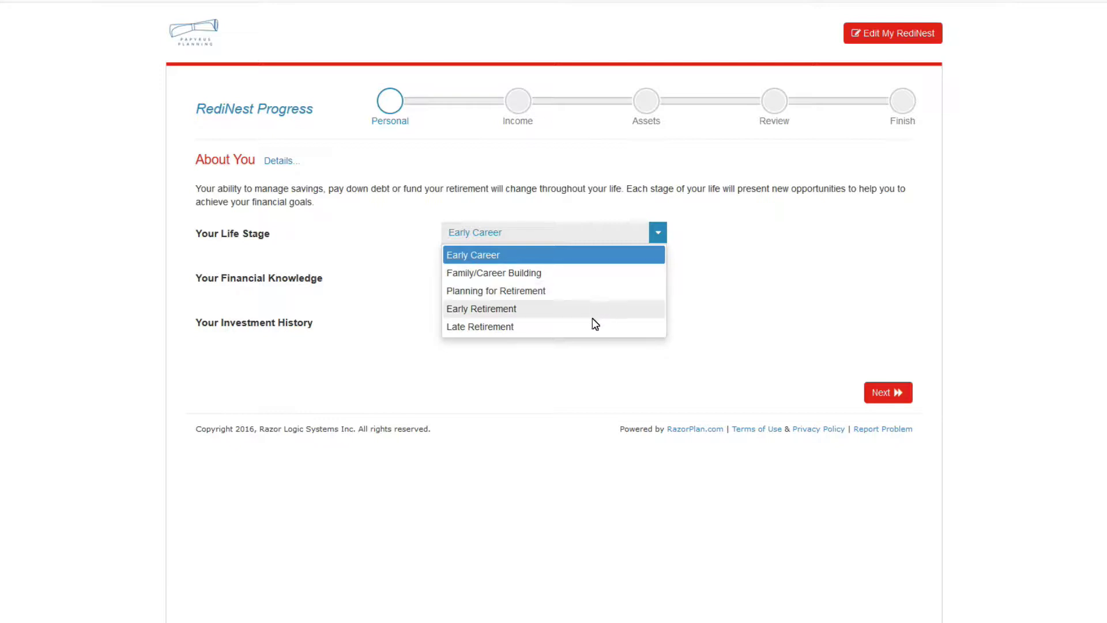
{"action": "left_click", "coordinate": [597, 293]}
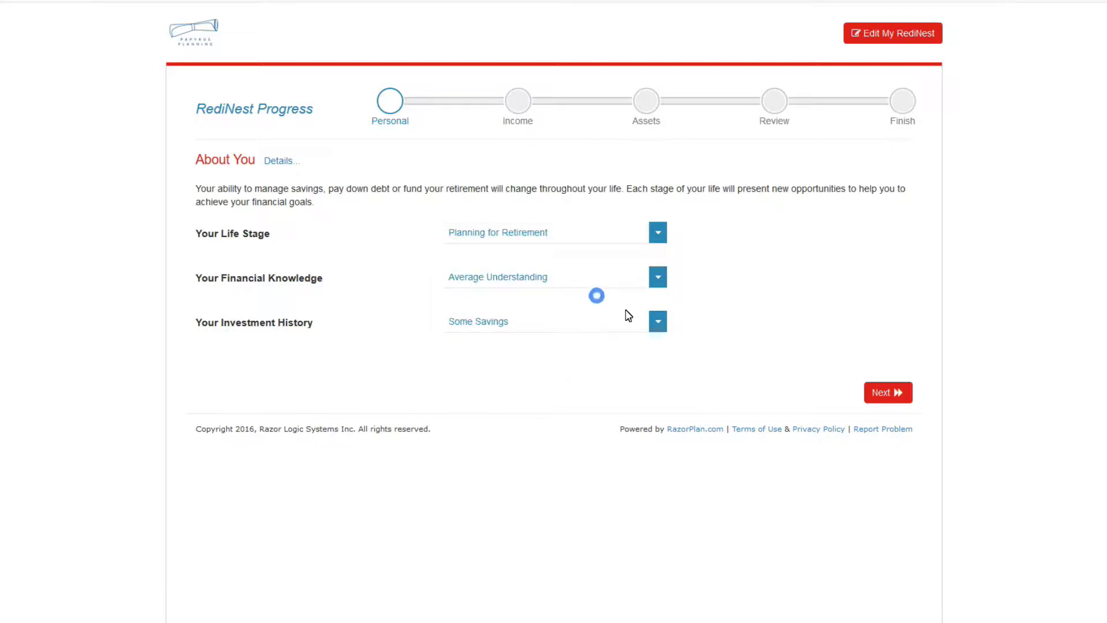
{"action": "left_click", "coordinate": [662, 241]}
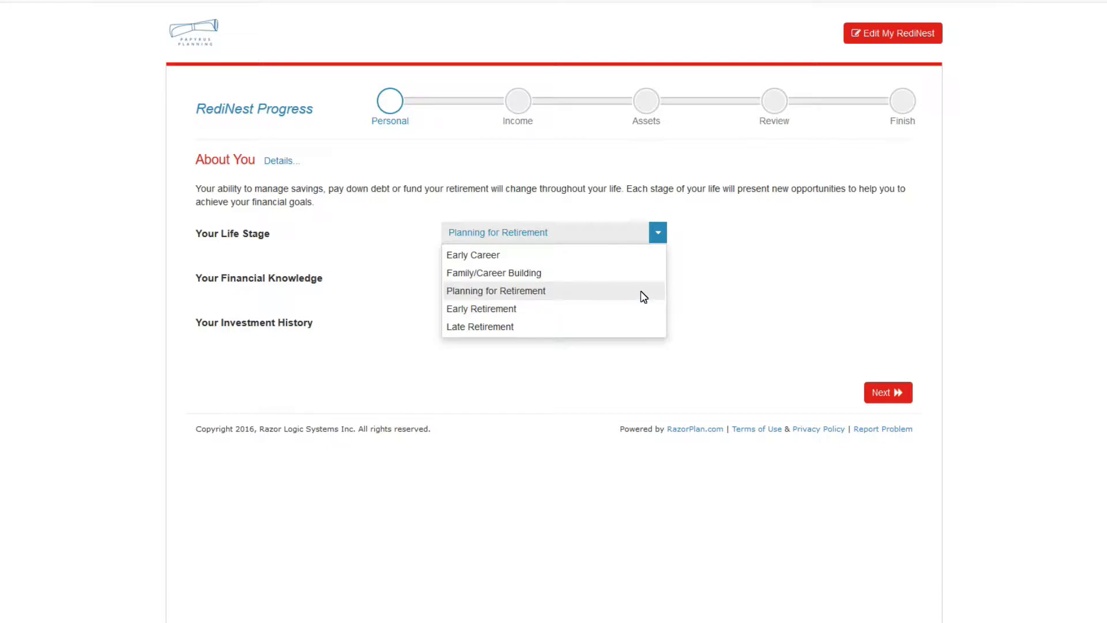
{"action": "left_click", "coordinate": [580, 292]}
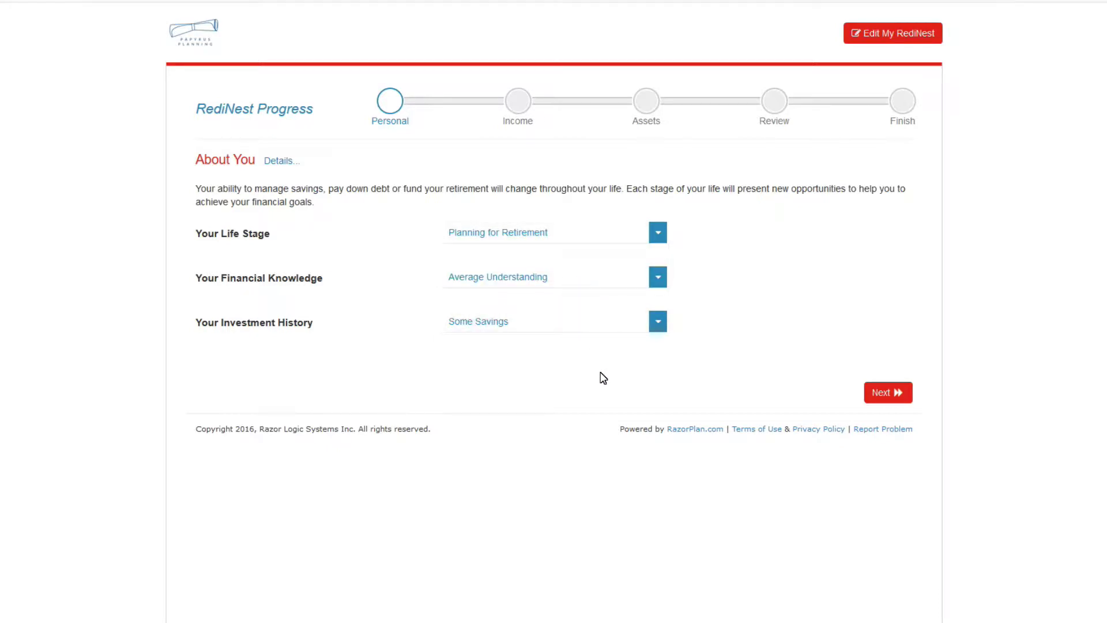
{"action": "left_click", "coordinate": [661, 289]}
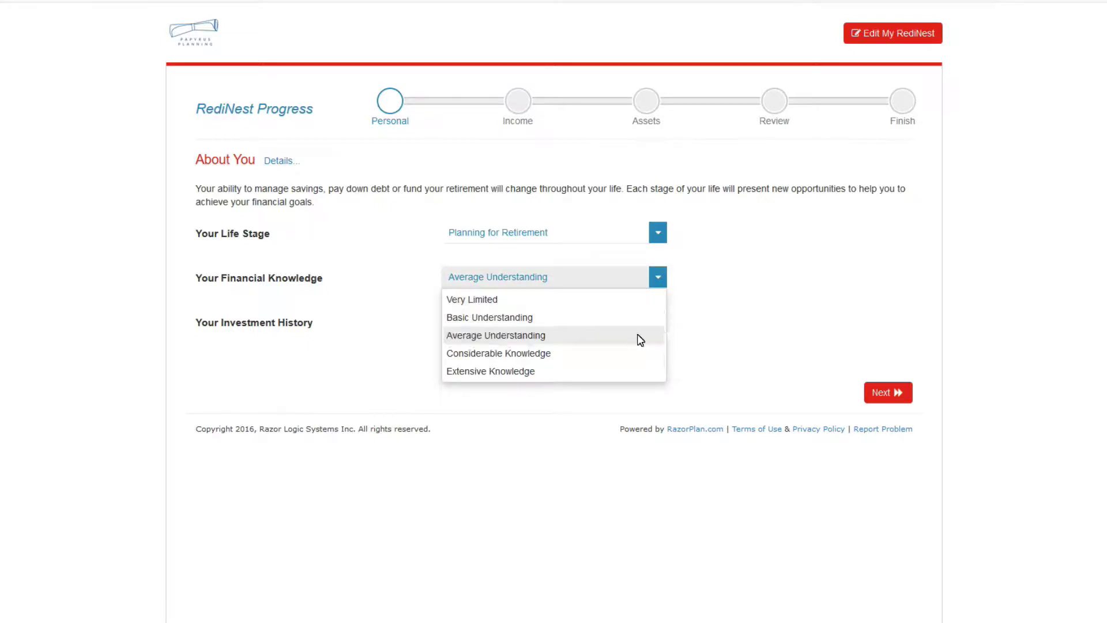
{"action": "left_click", "coordinate": [484, 337]}
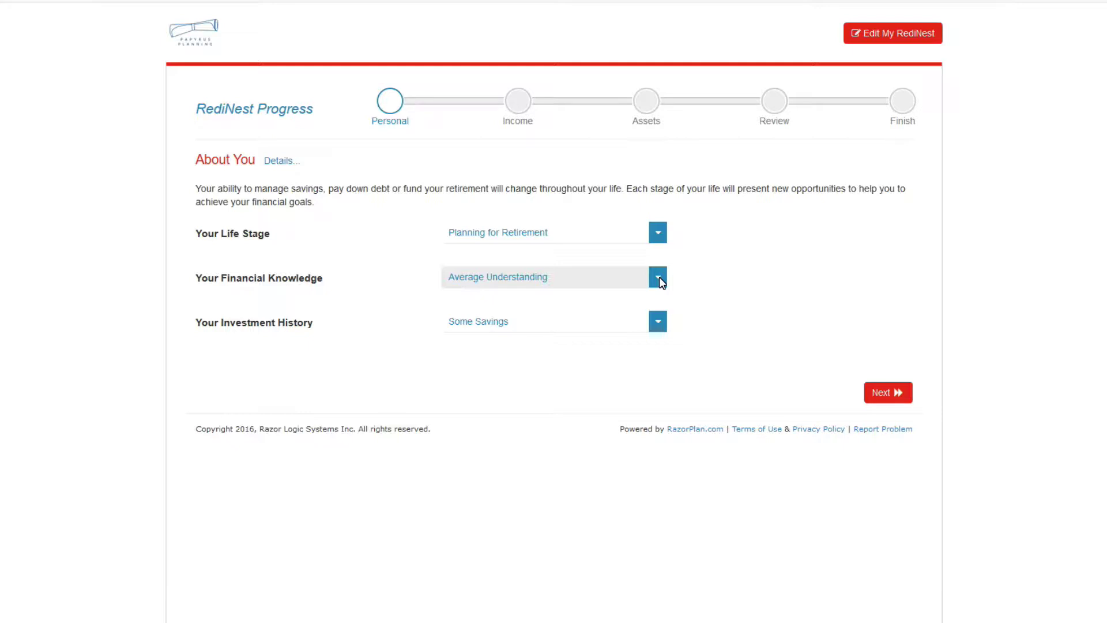
{"action": "left_click", "coordinate": [658, 321]}
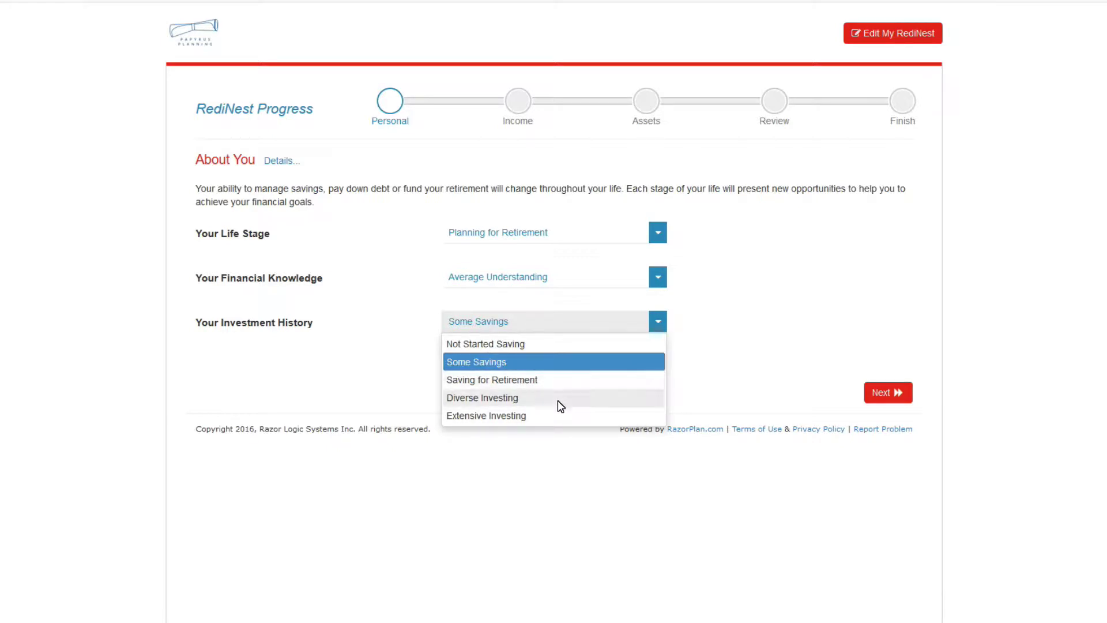
{"action": "left_click", "coordinate": [564, 384]}
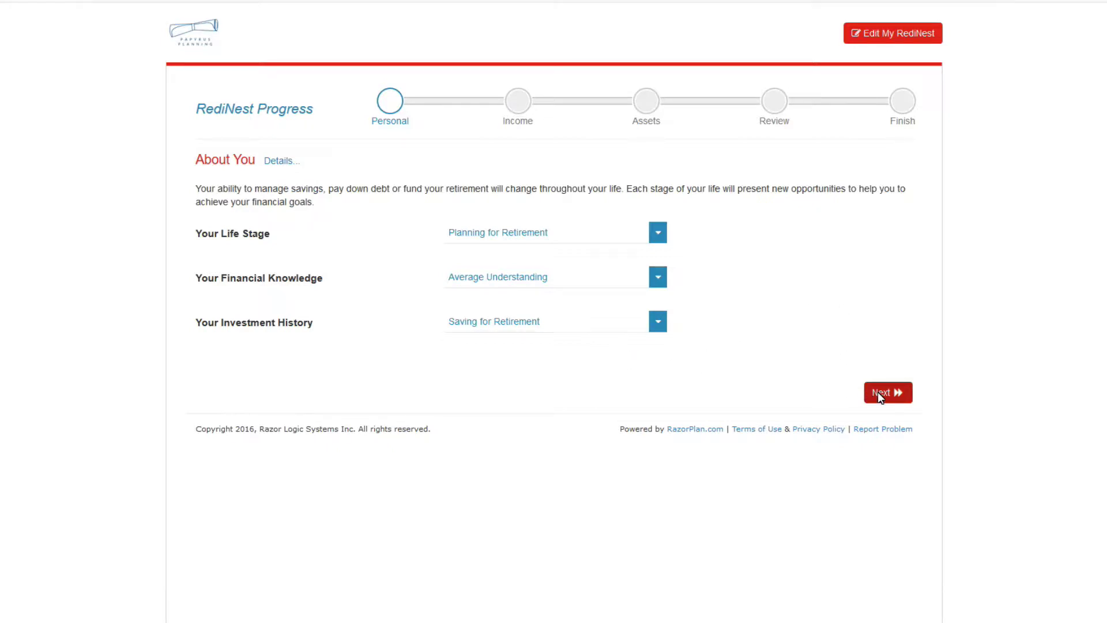
{"action": "left_click", "coordinate": [878, 392]}
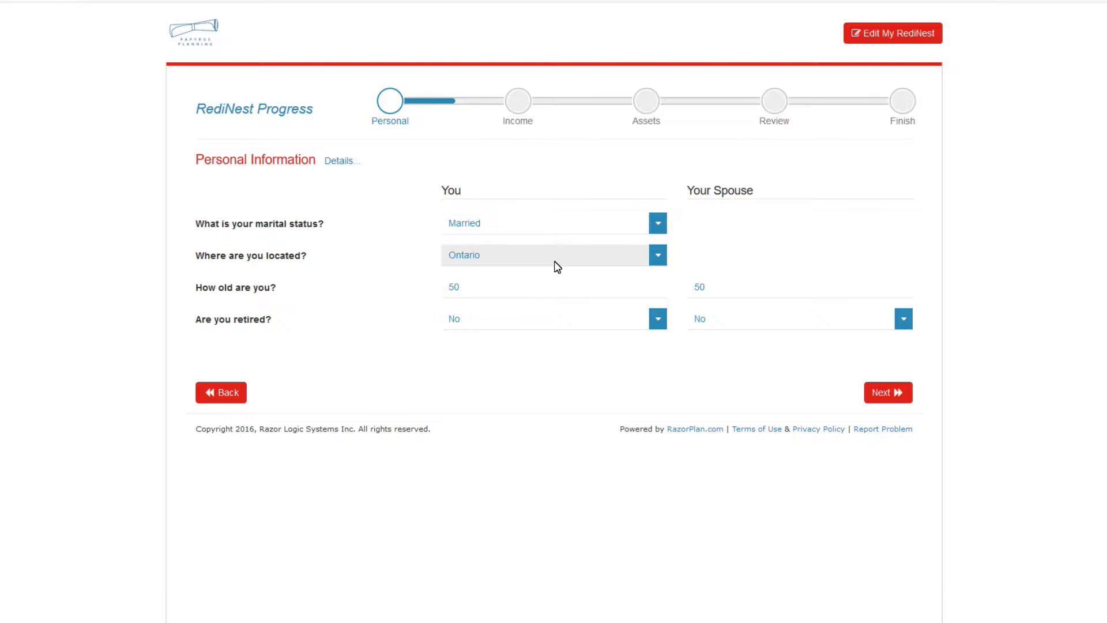
Enter age 58 for yourself and age 57 for your spouse.
{"action": "left_click", "coordinate": [529, 297]}
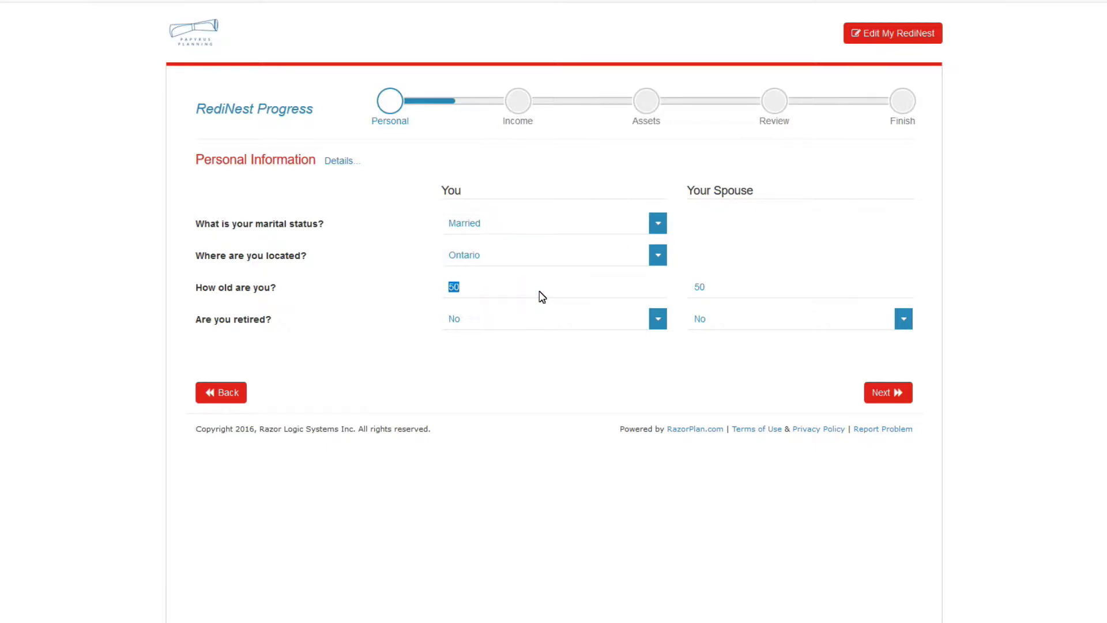
{"action": "type", "text": "58"}
{"action": "left_click", "coordinate": [718, 289]}
{"action": "type", "text": "57"}
Enter annual employment incomes of $120,000 for you and $50,000 for your spouse.
{"action": "left_click", "coordinate": [884, 392]}
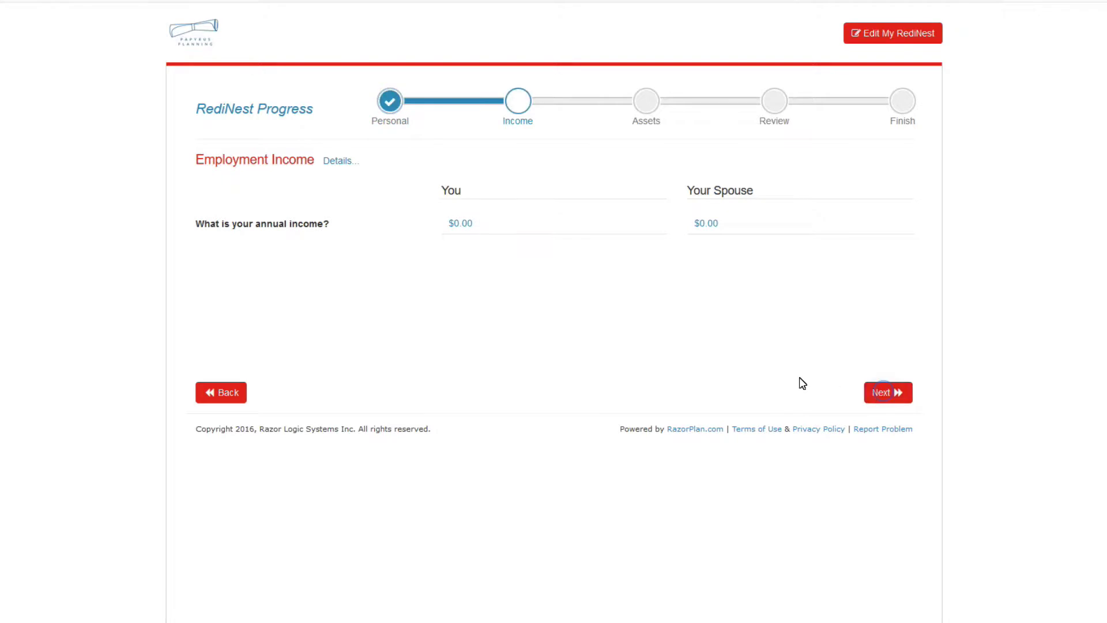
{"action": "left_click", "coordinate": [493, 224]}
{"action": "type", "text": "120000"}
{"action": "left_click", "coordinate": [759, 229]}
{"action": "type", "text": "50000"}
{"action": "left_click", "coordinate": [803, 360]}
On the Pension Income page, view the Details explanation of pension membership, then close it.
{"action": "left_click", "coordinate": [885, 398]}
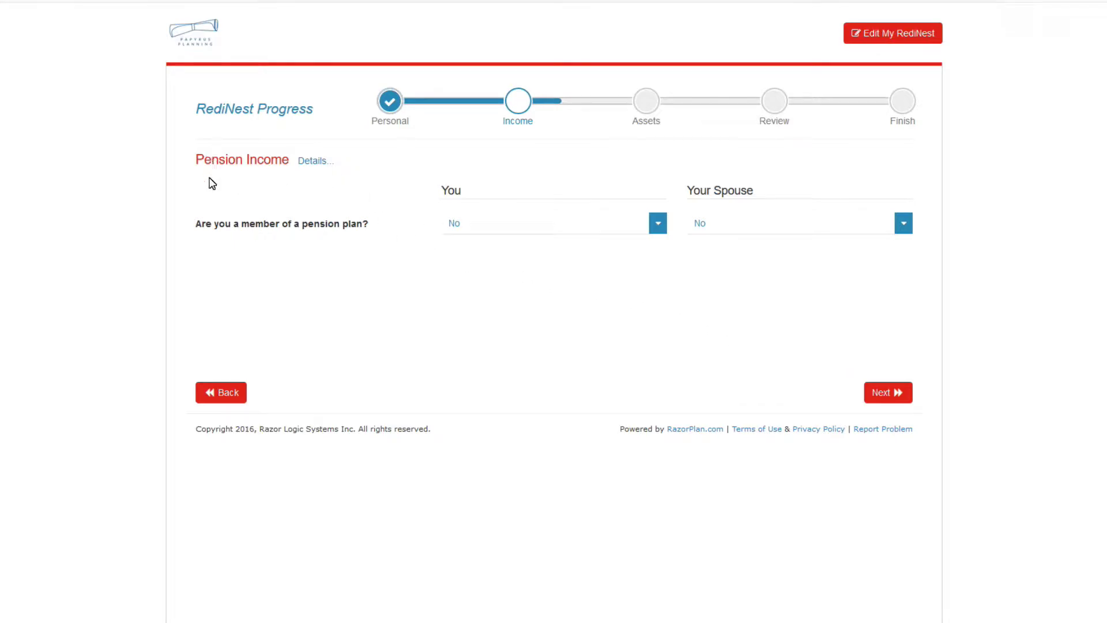
{"action": "left_click", "coordinate": [314, 163]}
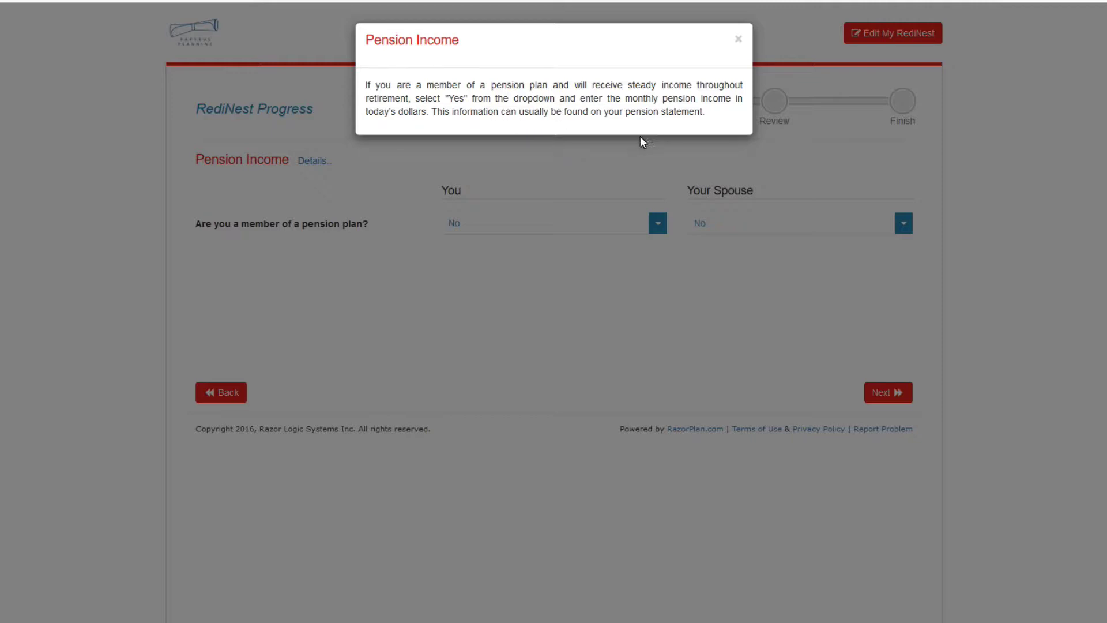
{"action": "left_click", "coordinate": [737, 41]}
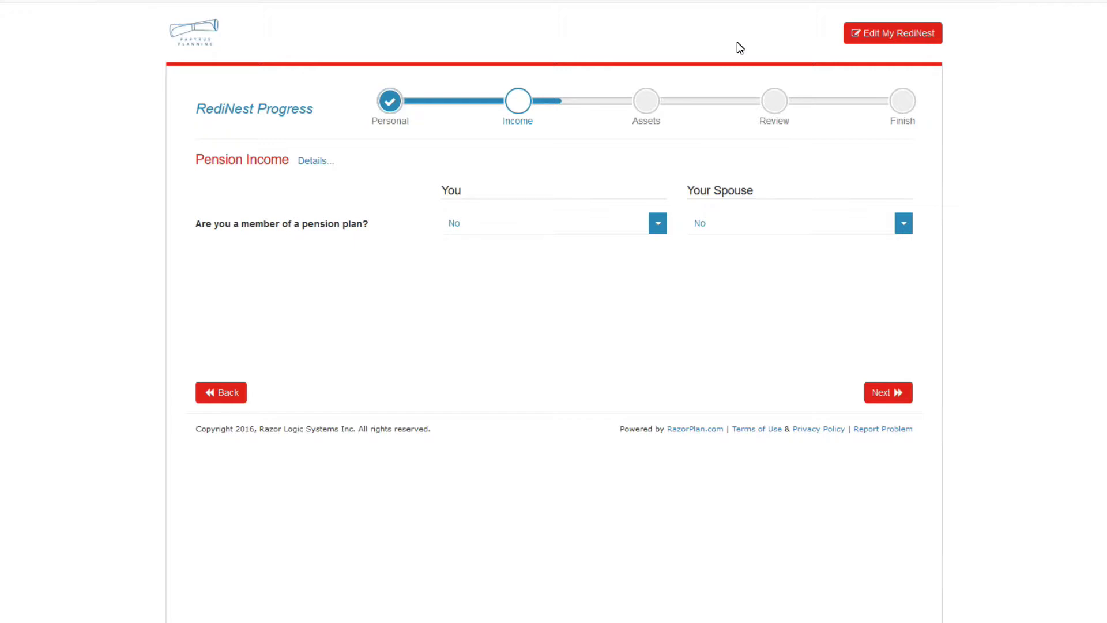
Mark yourself a pension plan member with a $1,500 monthly pension and continue.
{"action": "left_click", "coordinate": [658, 224]}
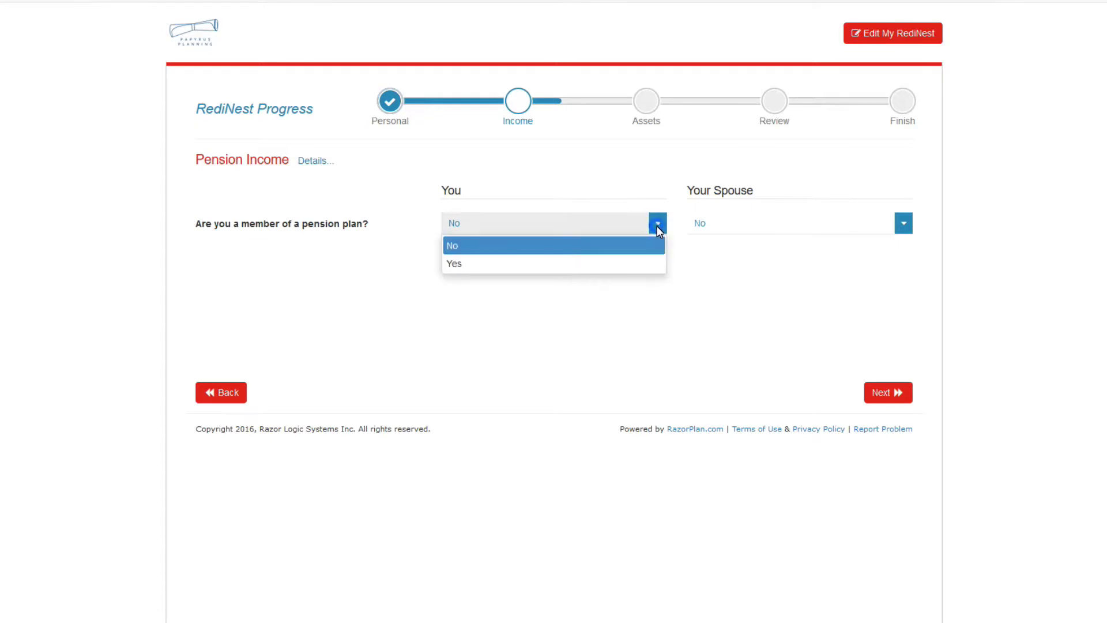
{"action": "left_click", "coordinate": [647, 264]}
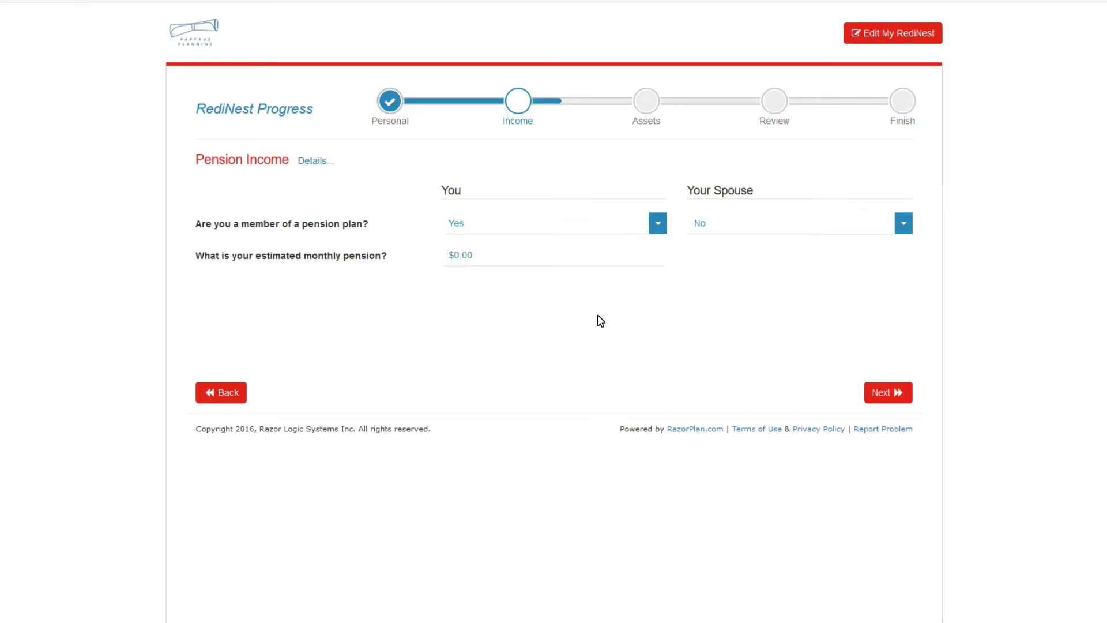
{"action": "left_click", "coordinate": [482, 257]}
{"action": "type", "text": "1500"}
{"action": "left_click", "coordinate": [684, 357]}
{"action": "left_click", "coordinate": [887, 398]}
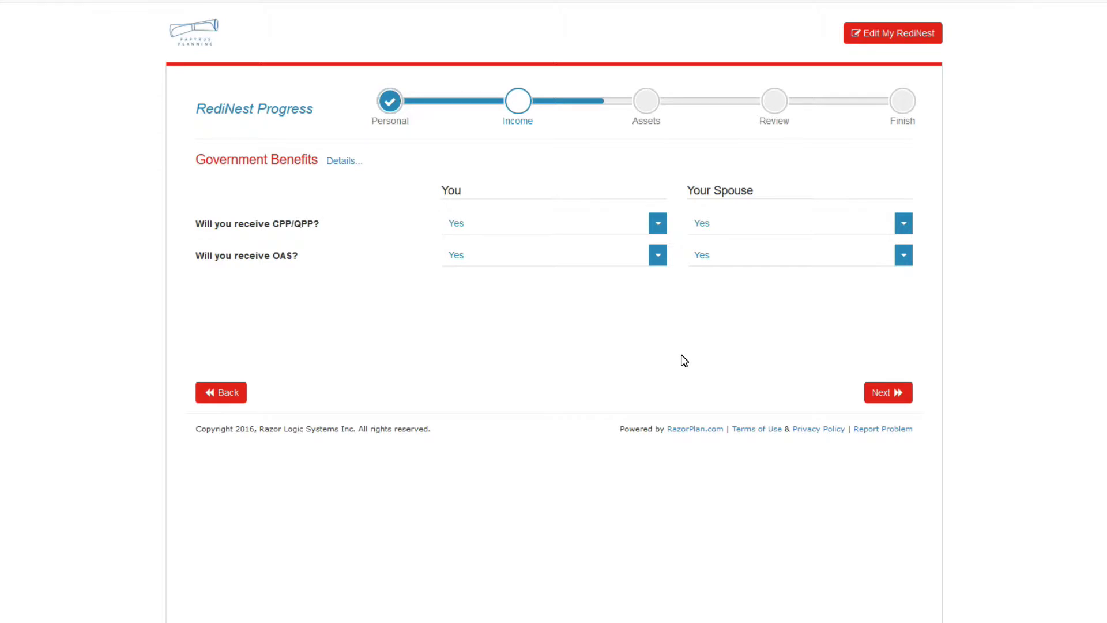
Open the Details explanation beside the Government Benefits heading.
{"action": "left_click", "coordinate": [345, 164]}
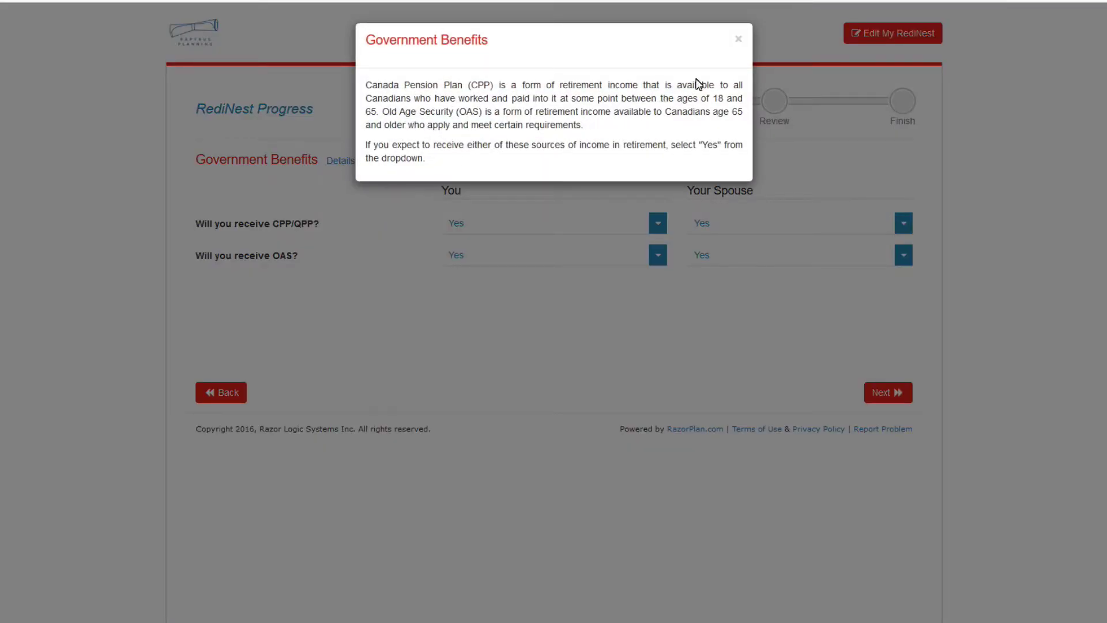
Close the Government Benefits explanation popup.
{"action": "left_click", "coordinate": [739, 39]}
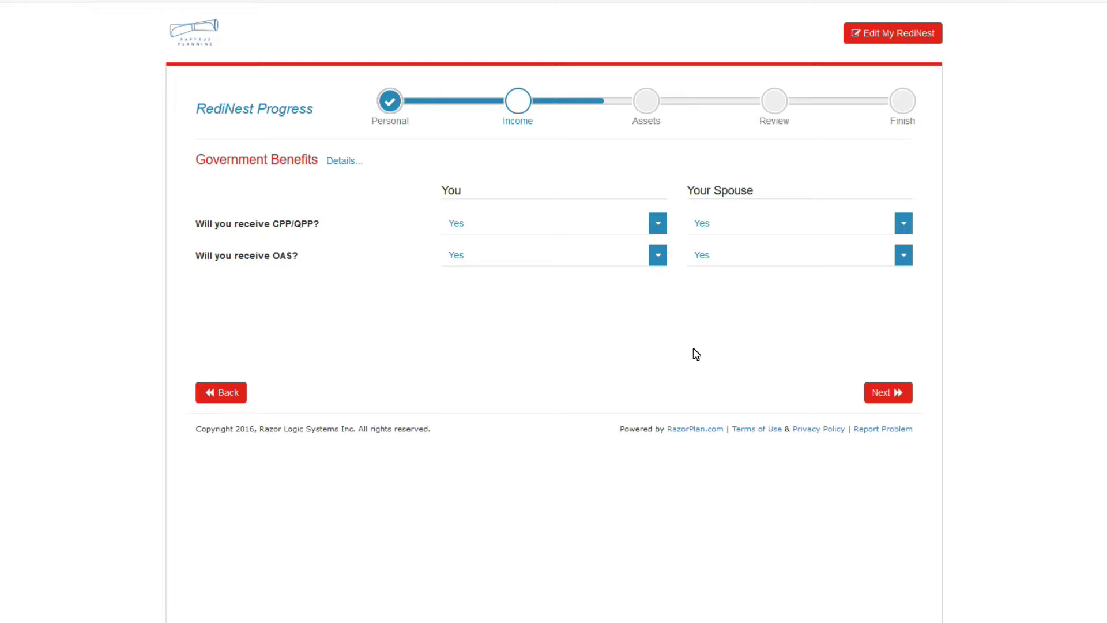
Advance from Government Benefits to the Retirement Savings page.
{"action": "left_click", "coordinate": [881, 395]}
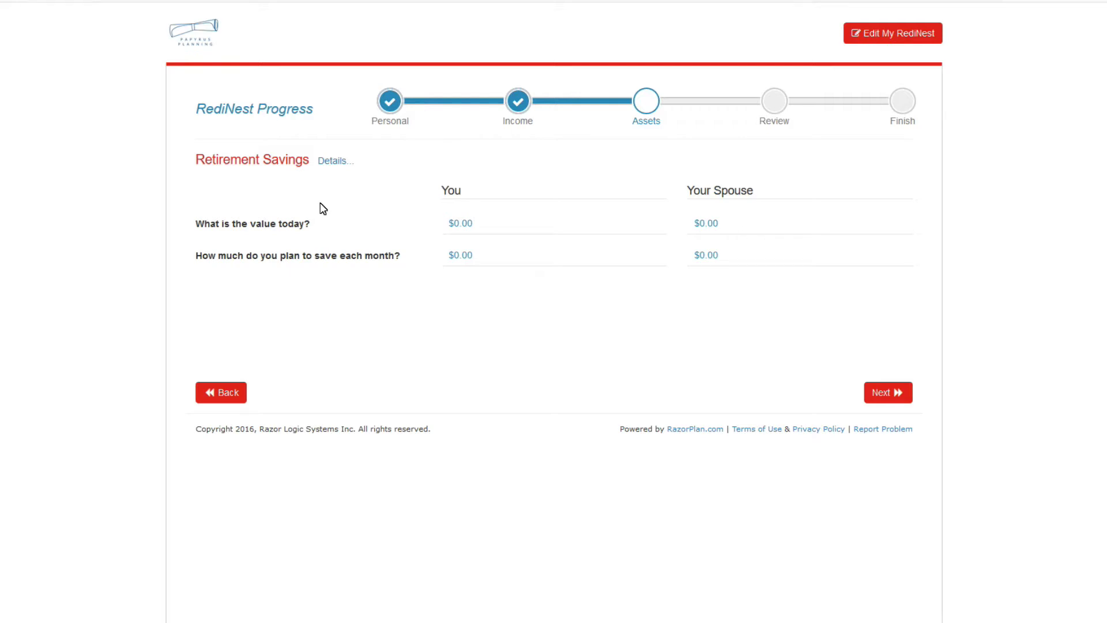
Enter current retirement savings of $250,000 for you and $145,000 for your spouse.
{"action": "left_click", "coordinate": [499, 224]}
{"action": "type", "text": "250000"}
{"action": "left_click", "coordinate": [758, 225]}
{"action": "type", "text": "145000"}
{"action": "left_click", "coordinate": [575, 305]}
Enter monthly retirement savings of $500 for you and $250 for your spouse, then continue.
{"action": "left_click", "coordinate": [458, 258]}
{"action": "type", "text": "500"}
{"action": "left_click", "coordinate": [711, 255]}
{"action": "type", "text": "250"}
{"action": "left_click", "coordinate": [703, 329]}
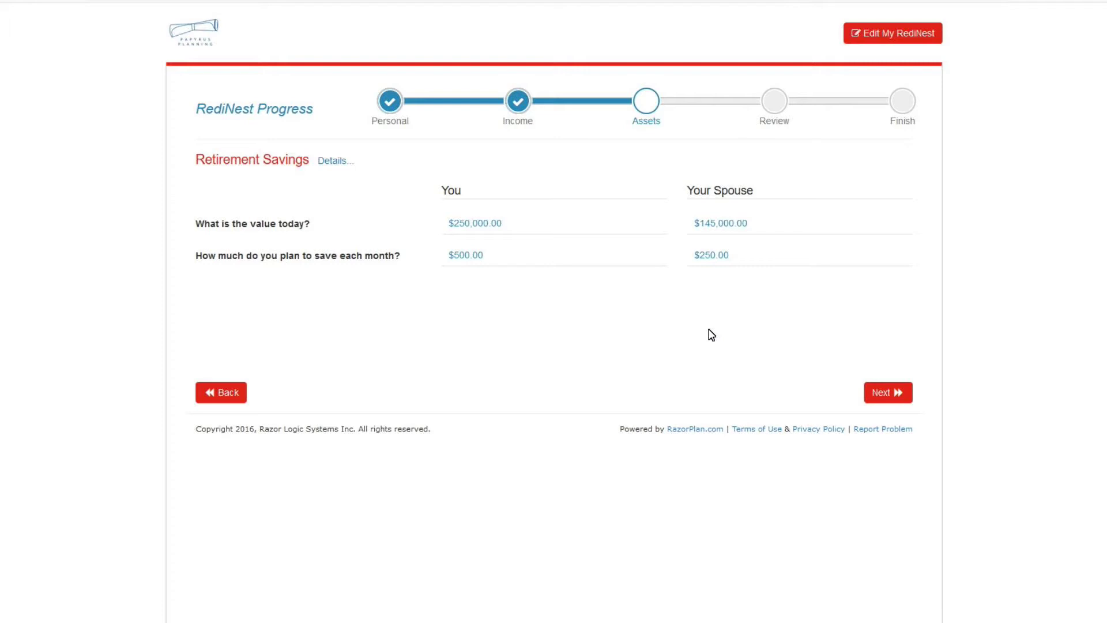
{"action": "left_click", "coordinate": [889, 393]}
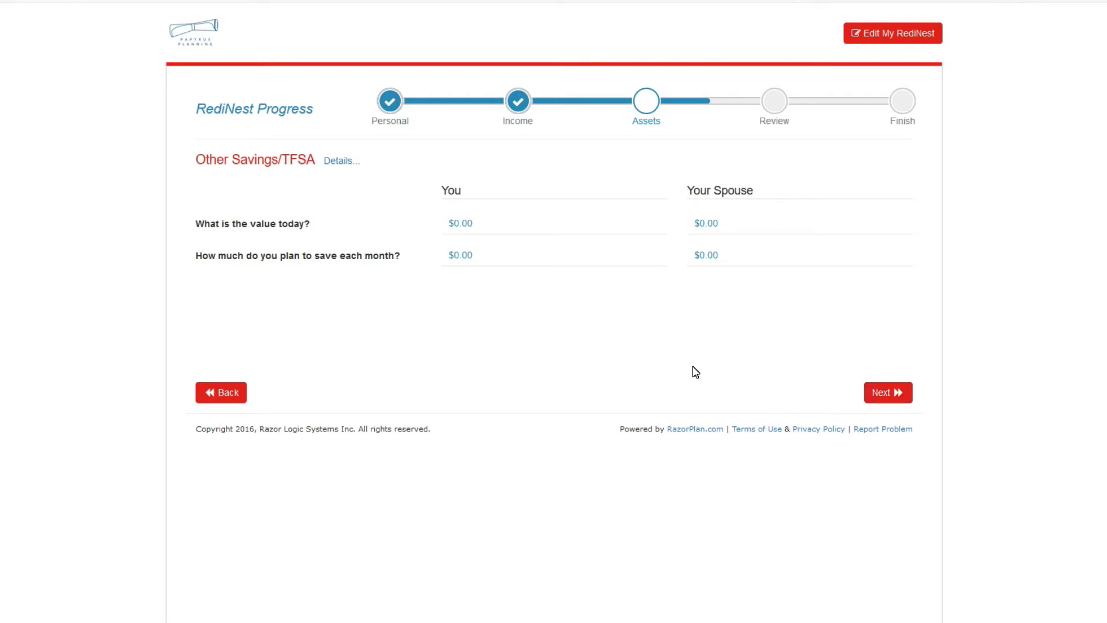
Enter current Other Savings/TFSA values of $35,000 for you and your spouse.
{"action": "left_click", "coordinate": [492, 229]}
{"action": "type", "text": "35000"}
{"action": "left_click", "coordinate": [728, 228]}
{"action": "type", "text": "35000"}
{"action": "left_click", "coordinate": [668, 338]}
Enter $250 monthly Other Savings/TFSA contributions for both you and your spouse.
{"action": "left_click", "coordinate": [496, 264]}
{"action": "type", "text": "250"}
{"action": "left_click", "coordinate": [725, 261]}
{"action": "type", "text": "250"}
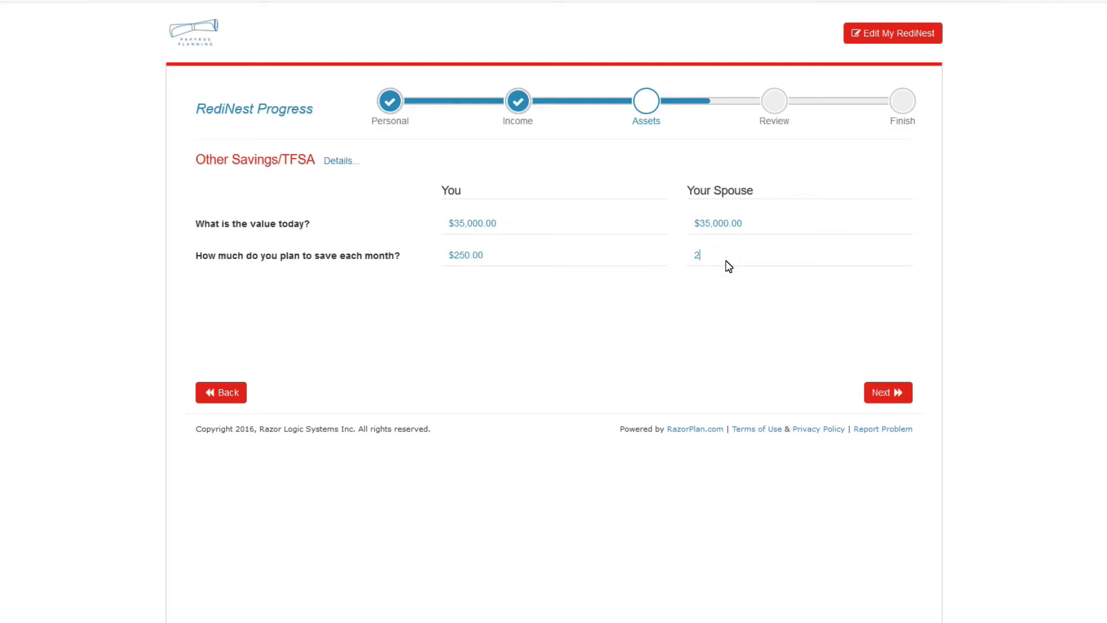
{"action": "left_click", "coordinate": [752, 343]}
Advance to the Review step to compare the $73,800 after-tax retirement income with the $69,000 average.
{"action": "left_click", "coordinate": [888, 392]}
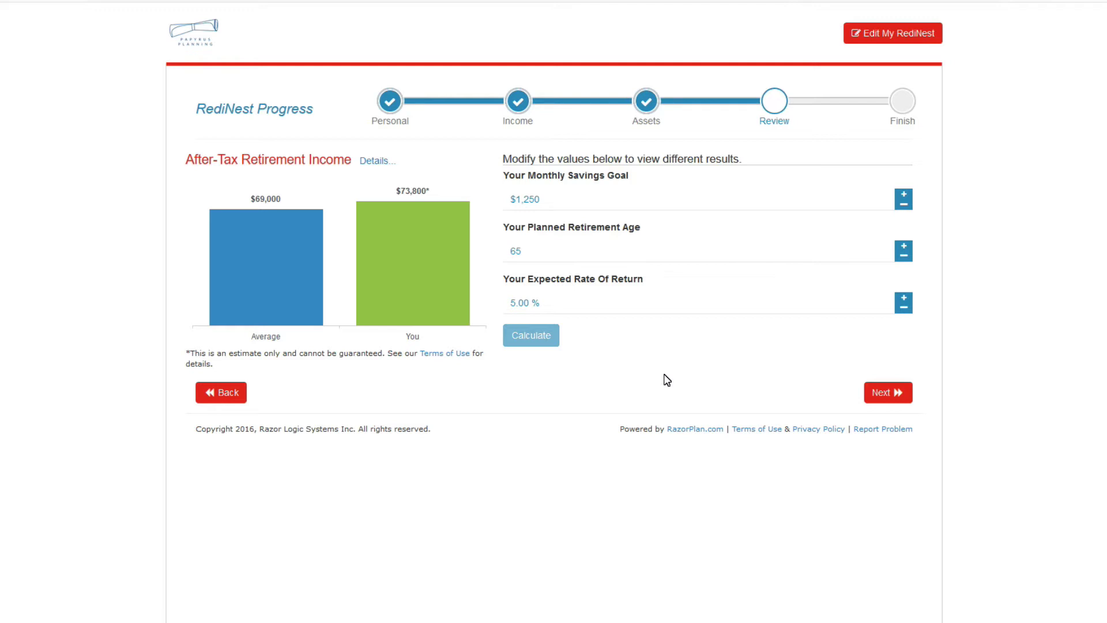
{"action": "left_click", "coordinate": [647, 199]}
Lower the expected rate of return to 4.00% and recalculate retirement income.
{"action": "left_click", "coordinate": [904, 308]}
{"action": "left_click", "coordinate": [904, 308]}
{"action": "left_click", "coordinate": [904, 308]}
{"action": "left_click", "coordinate": [904, 308]}
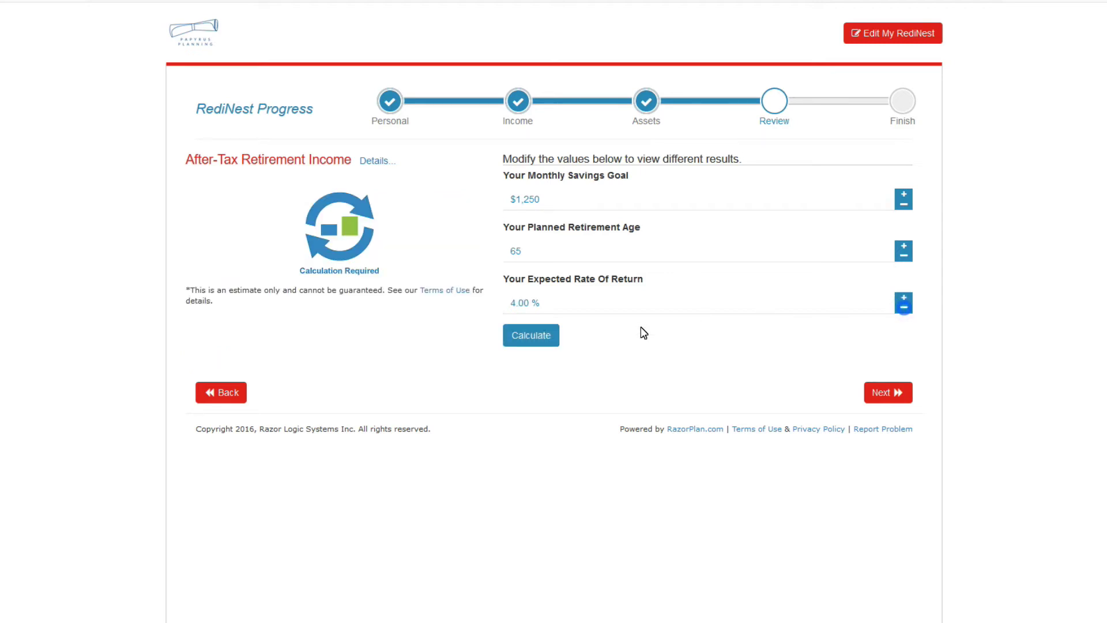
{"action": "left_click", "coordinate": [548, 345]}
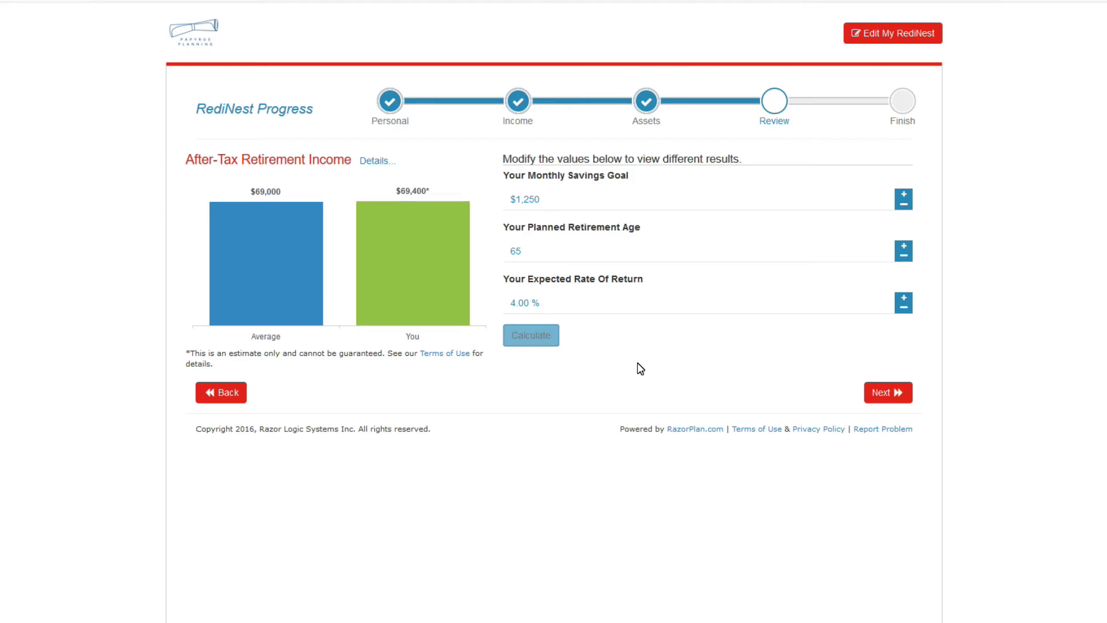
{"action": "left_click", "coordinate": [534, 257]}
Step the retirement age down to 64, 63, then 62, recalculating each time, reaching $60,100.
{"action": "left_click", "coordinate": [904, 257]}
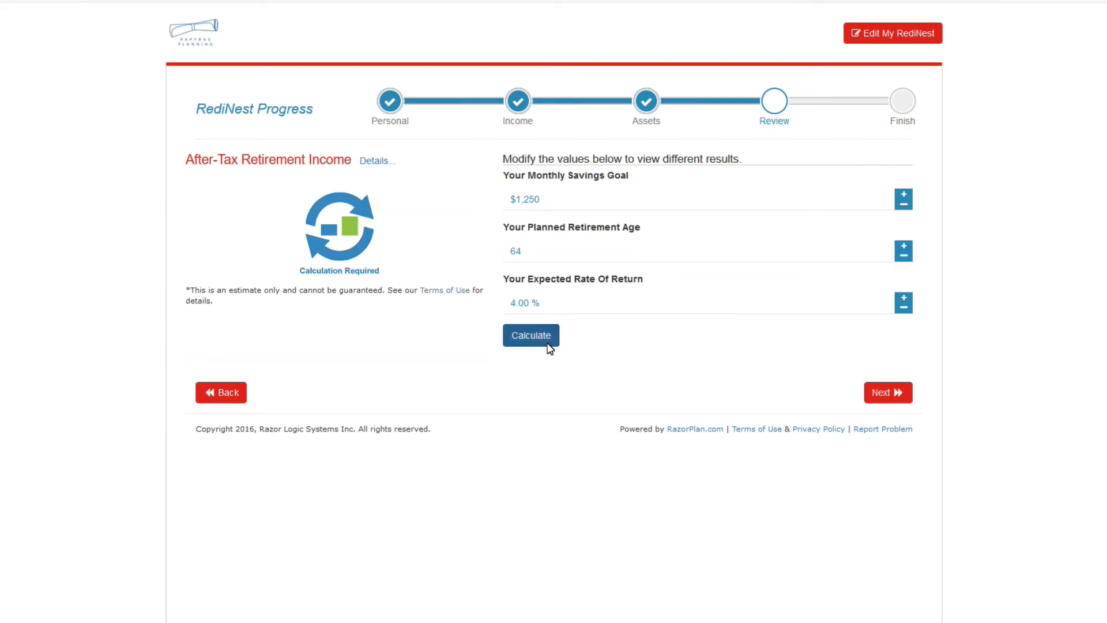
{"action": "left_click", "coordinate": [548, 344]}
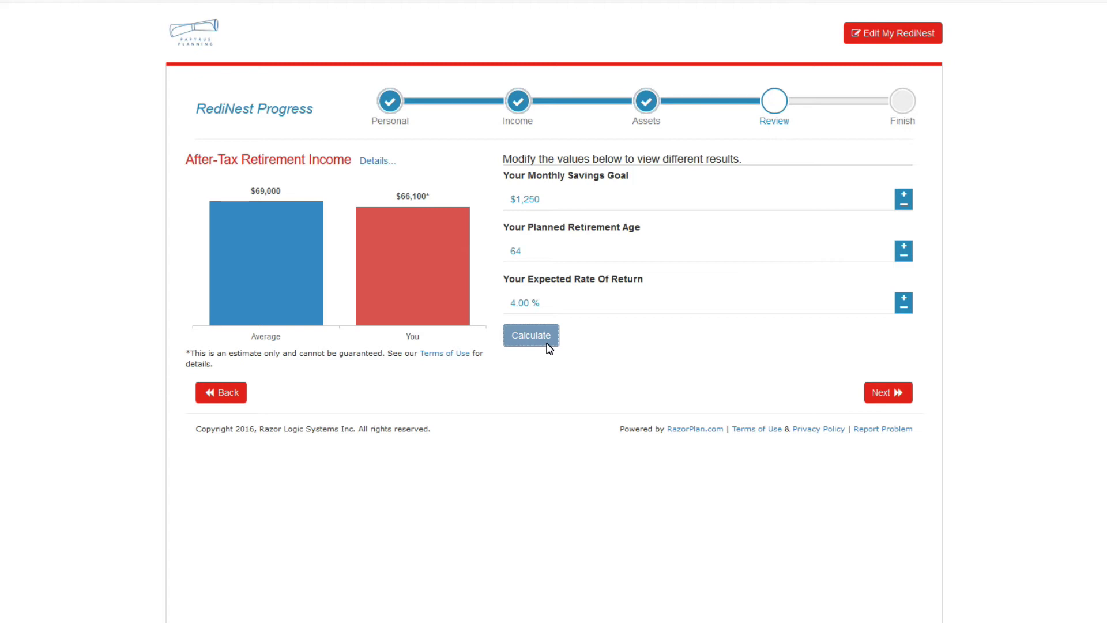
{"action": "left_click", "coordinate": [904, 258]}
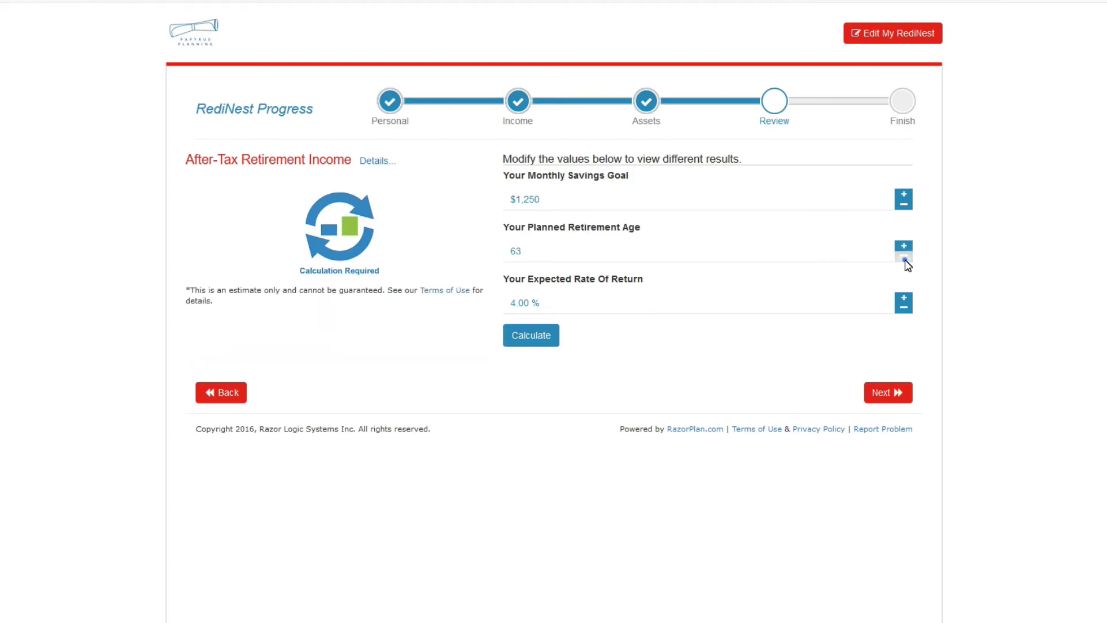
{"action": "left_click", "coordinate": [534, 338]}
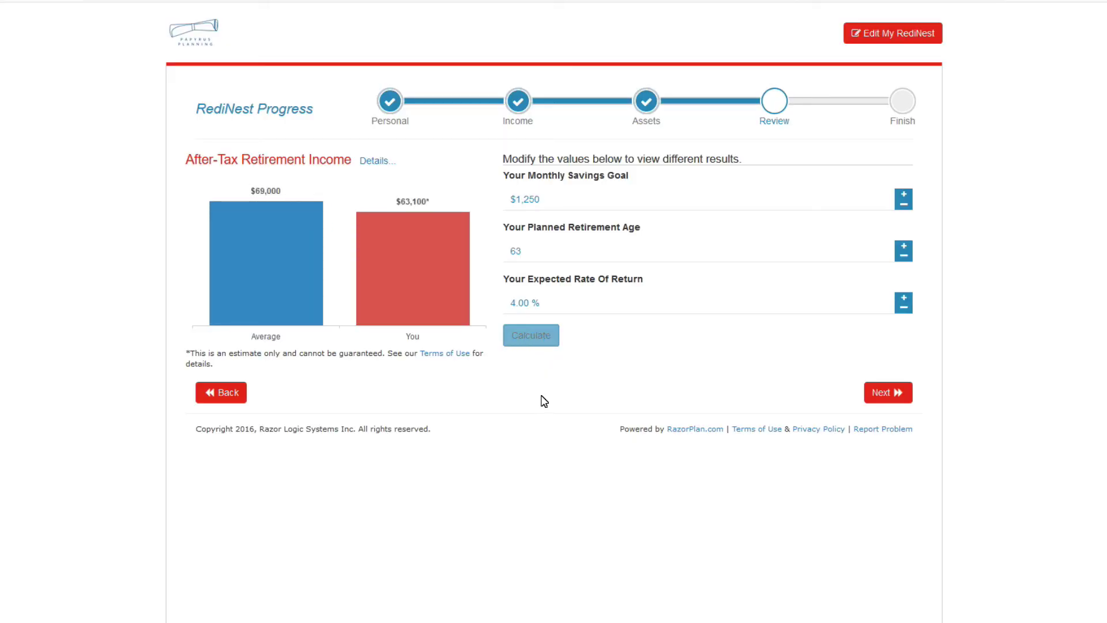
{"action": "left_click", "coordinate": [903, 256]}
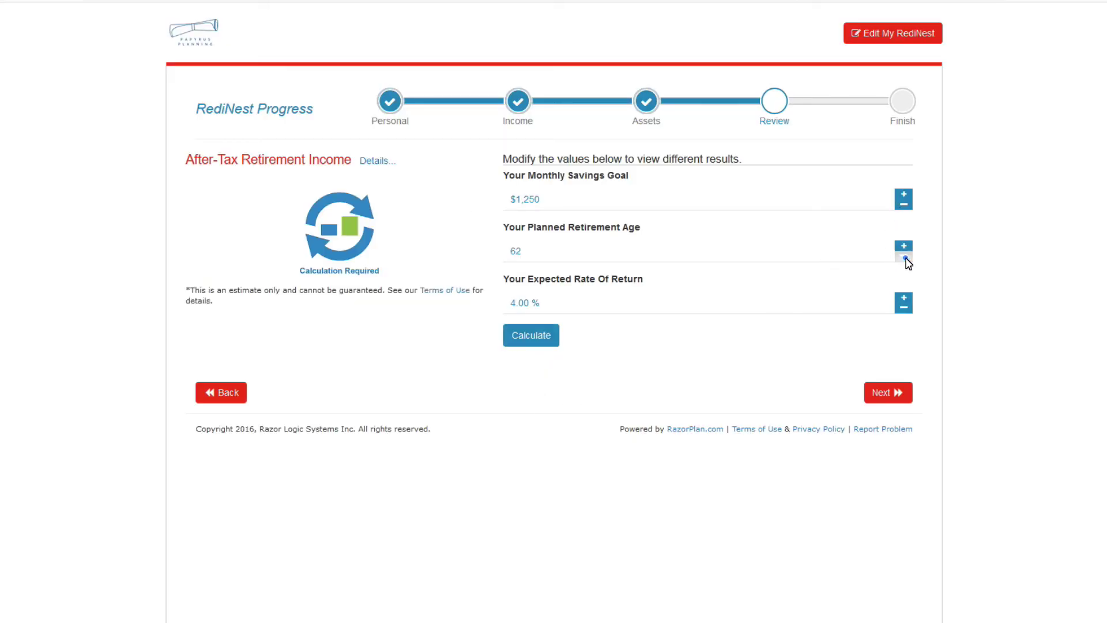
{"action": "left_click", "coordinate": [544, 339]}
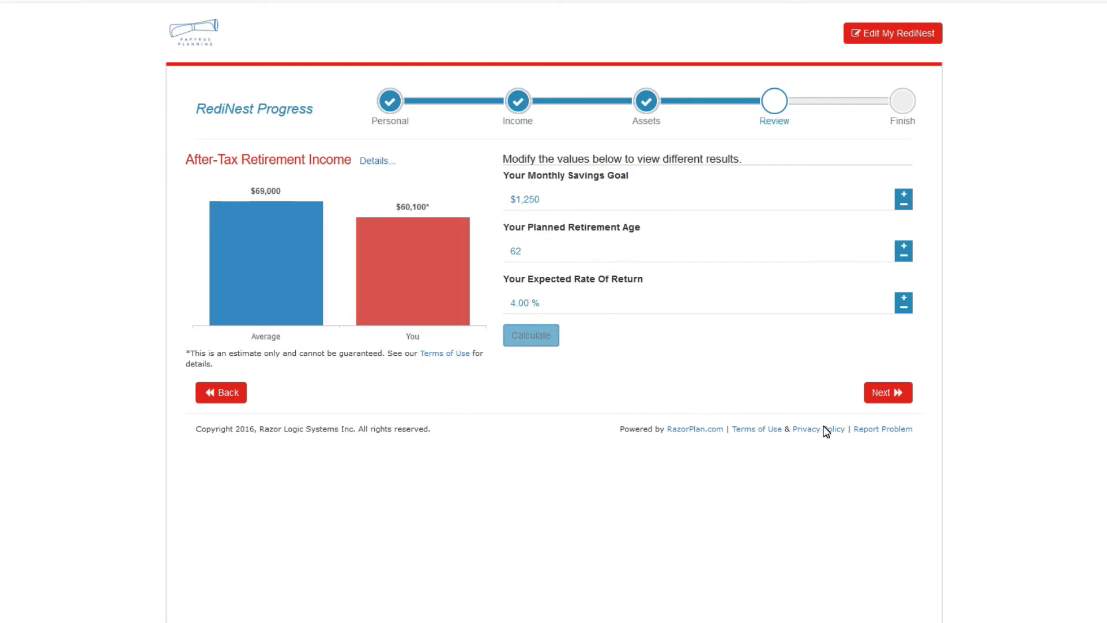
{"action": "left_click", "coordinate": [880, 398]}
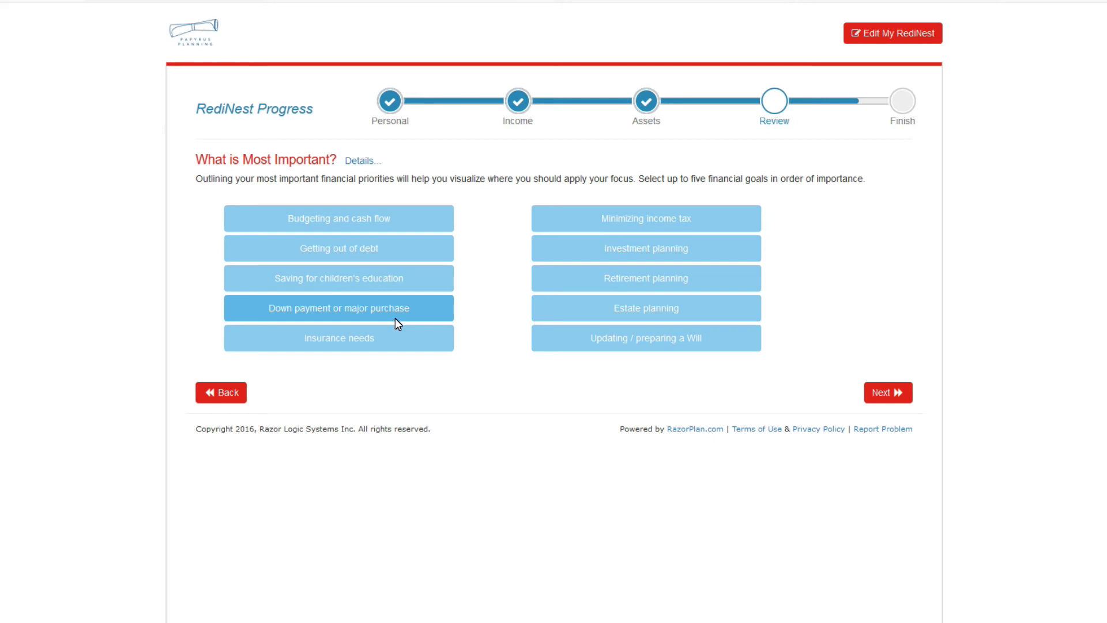
Mark Retirement planning, Minimizing income tax and Getting out of debt as priorities, then continue to Your Report.
{"action": "left_click", "coordinate": [606, 276]}
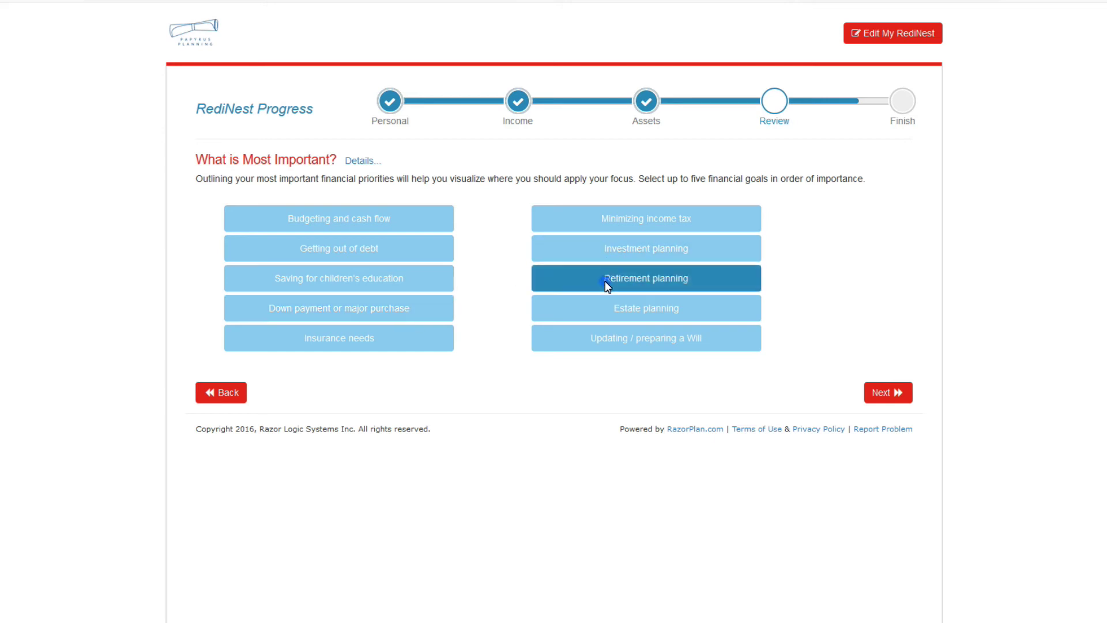
{"action": "left_click", "coordinate": [607, 219]}
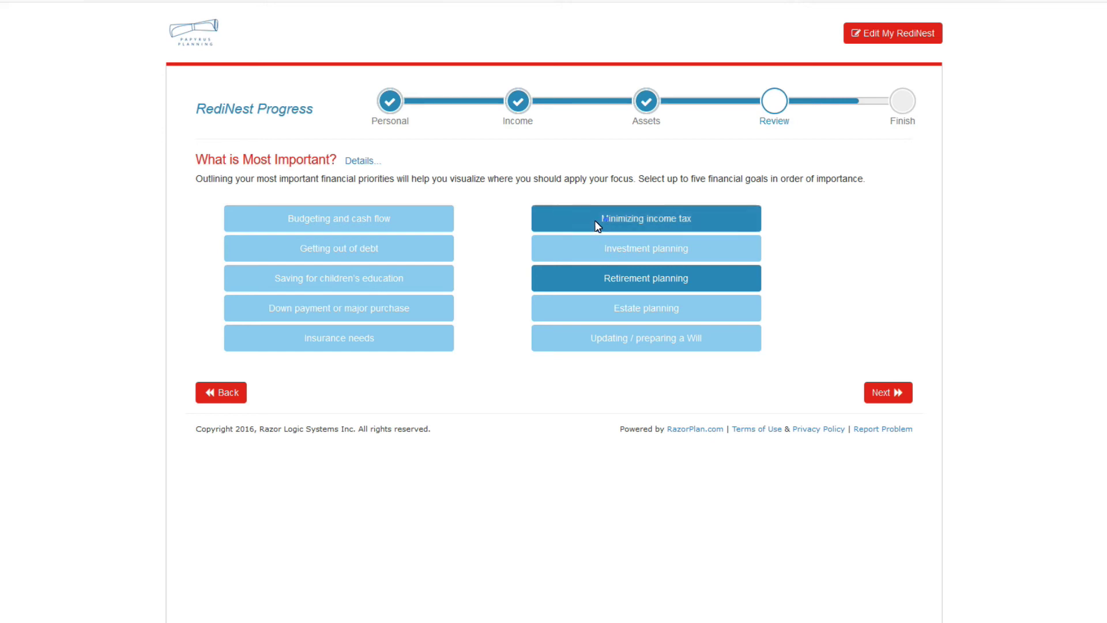
{"action": "left_click", "coordinate": [398, 254]}
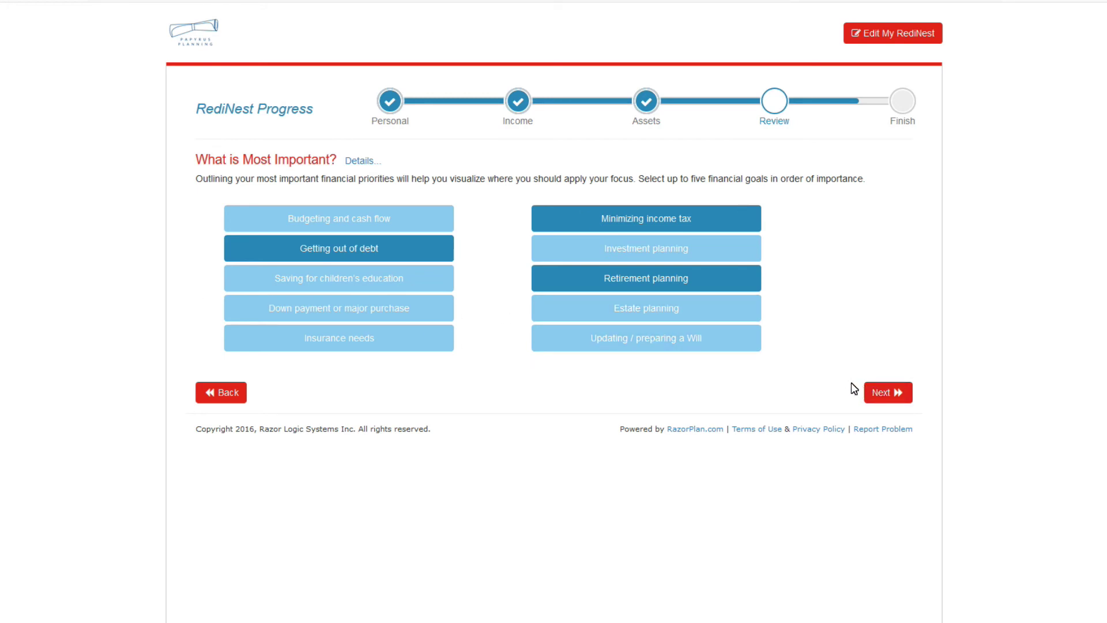
{"action": "left_click", "coordinate": [888, 402]}
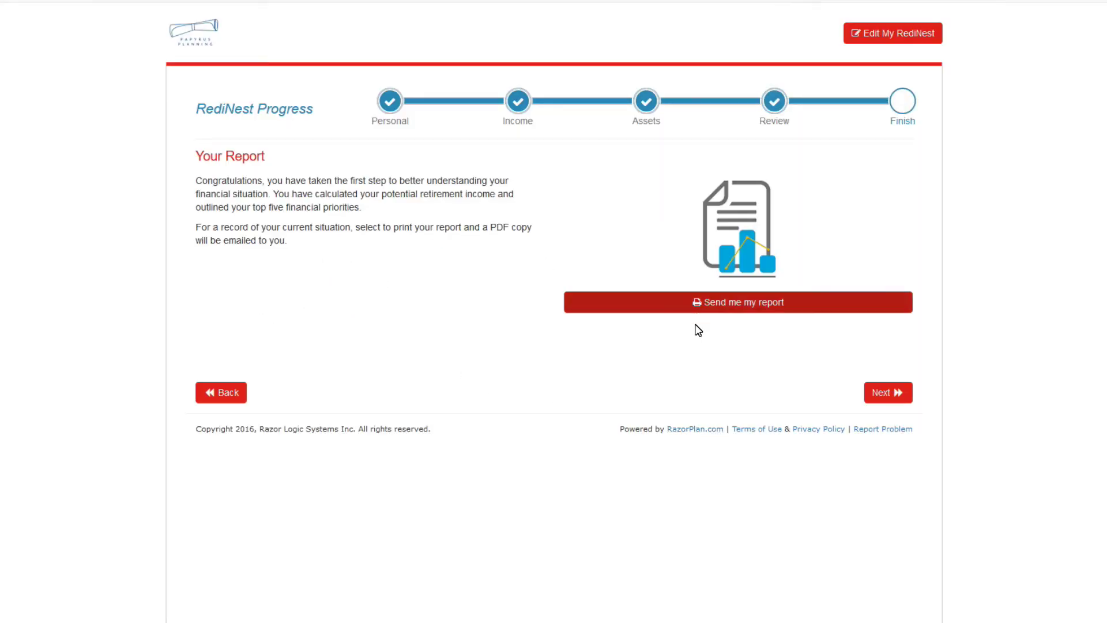
Request the emailed report, entering an email address and completing the I'm not a robot check.
{"action": "left_click", "coordinate": [743, 299]}
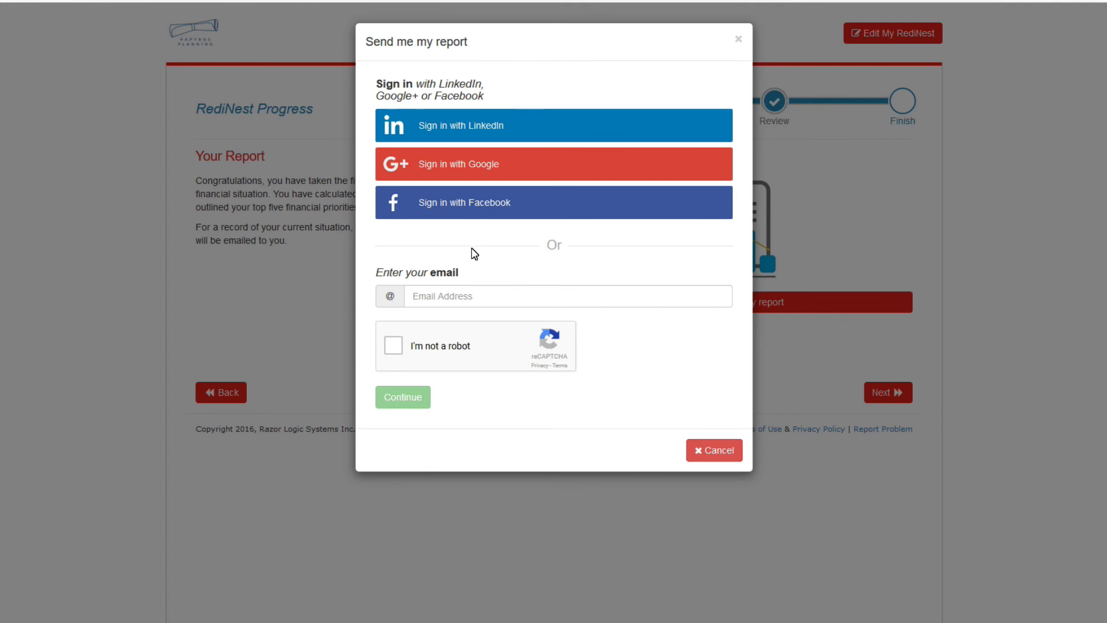
{"action": "left_click", "coordinate": [486, 300]}
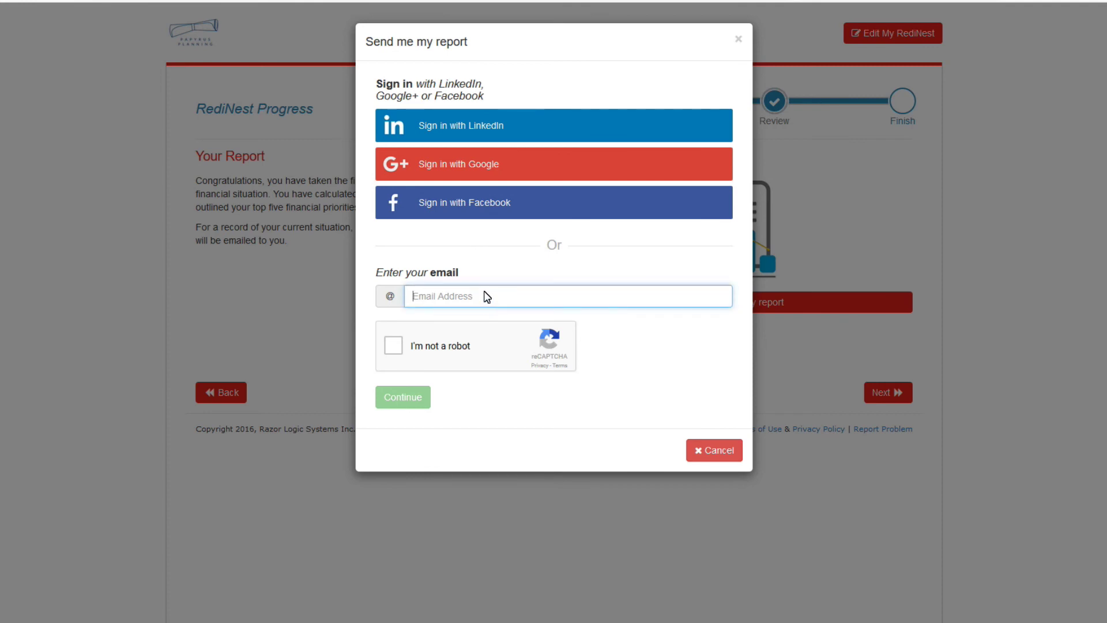
{"action": "left_click", "coordinate": [395, 346]}
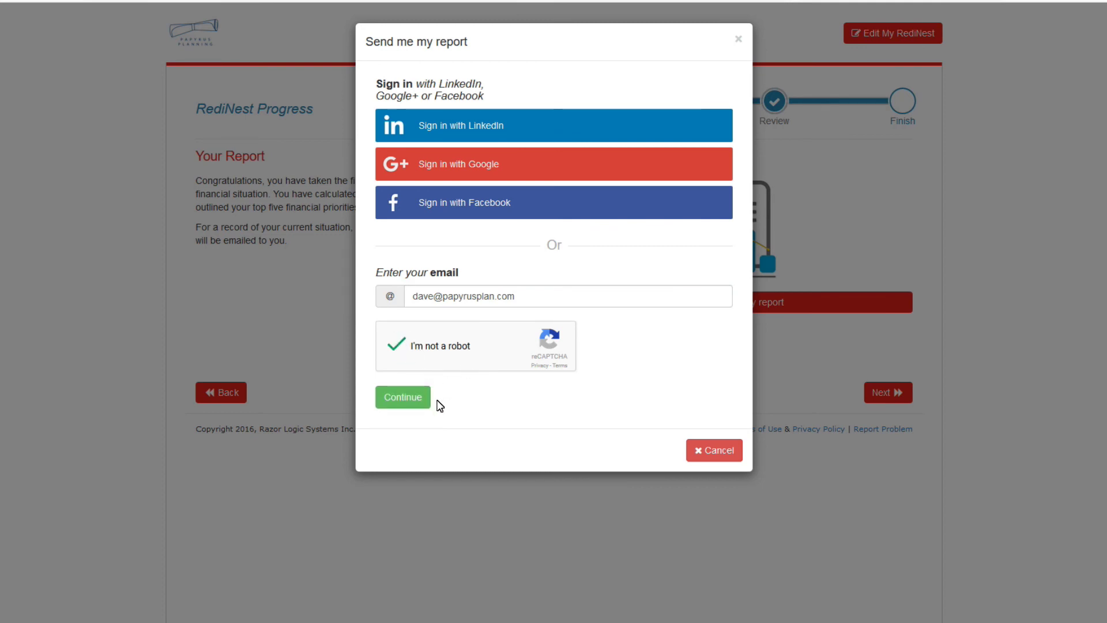
{"action": "left_click", "coordinate": [403, 398]}
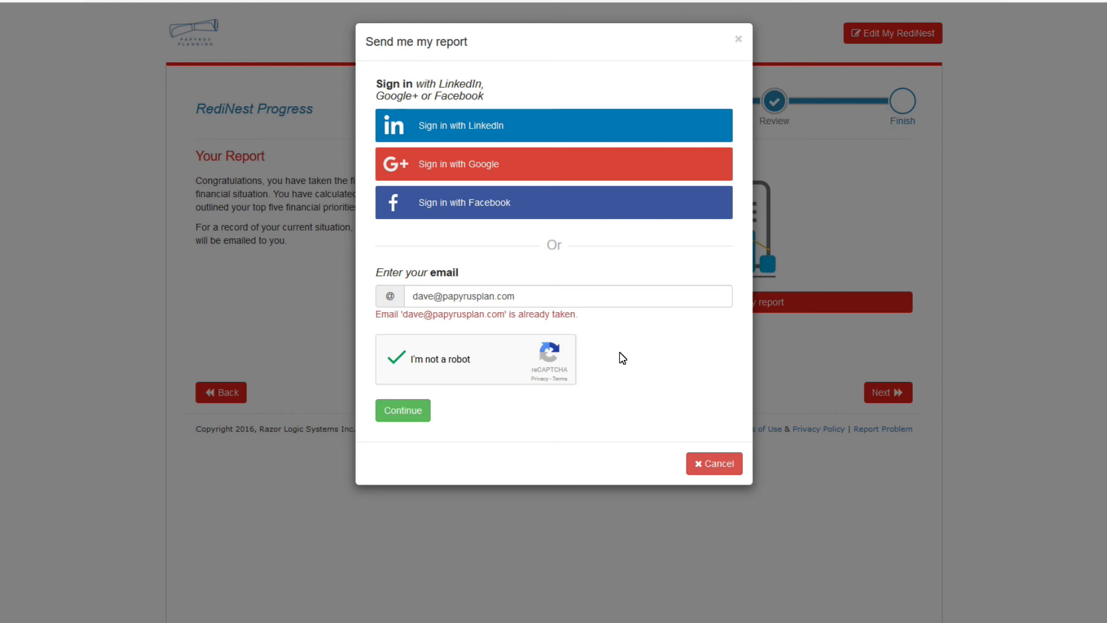
Dismiss the Send me my report dialog and bring up the Edit My RediNest sign-in window.
{"action": "left_click", "coordinate": [694, 455]}
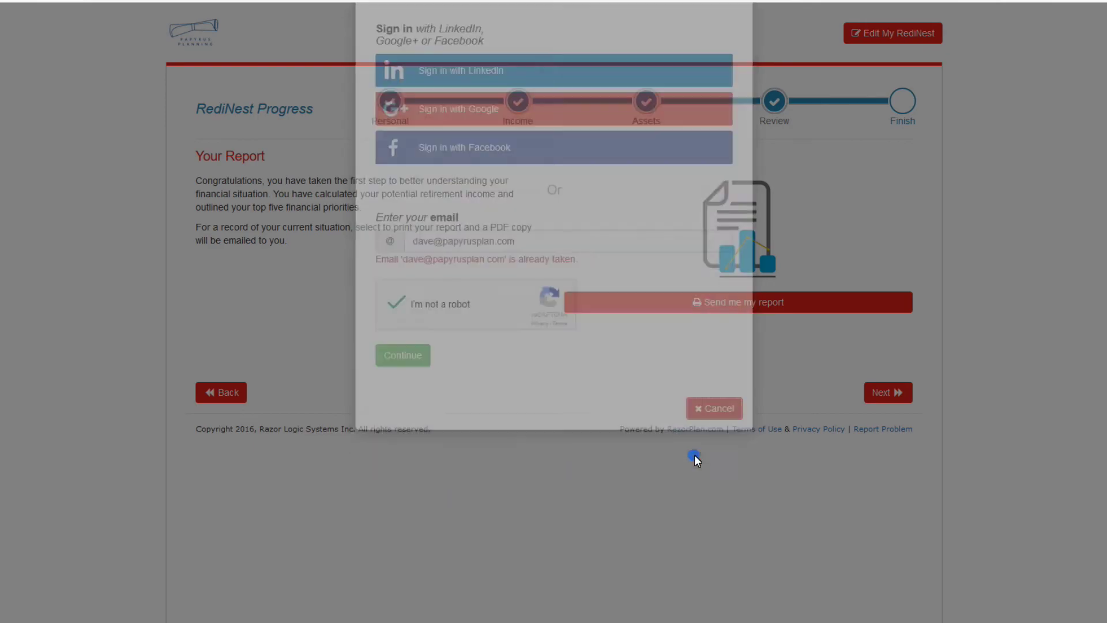
{"action": "left_click", "coordinate": [881, 32]}
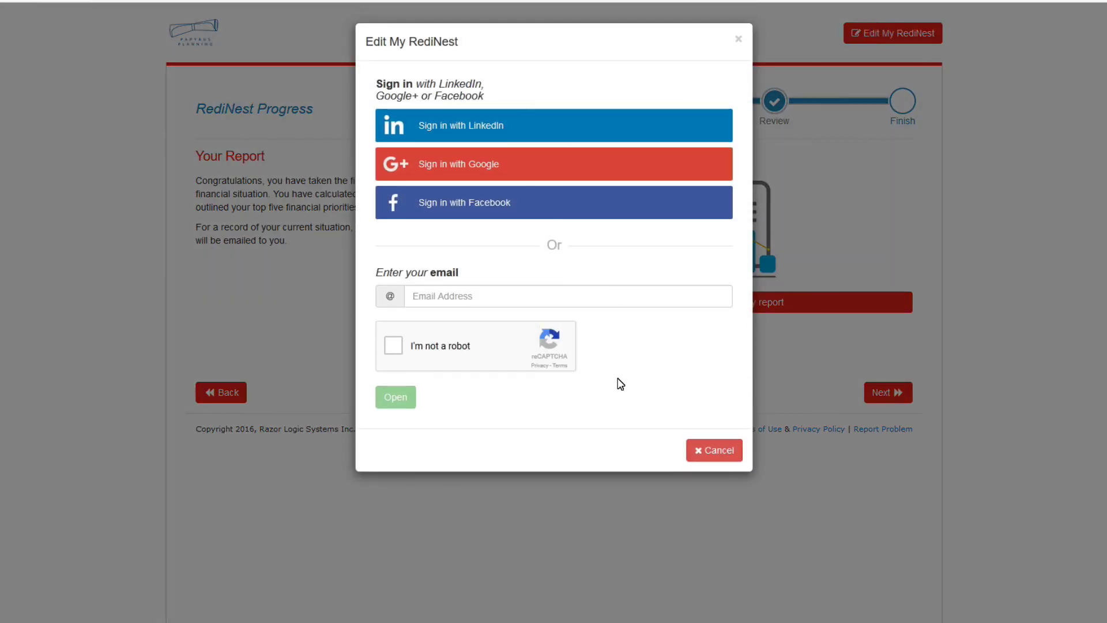